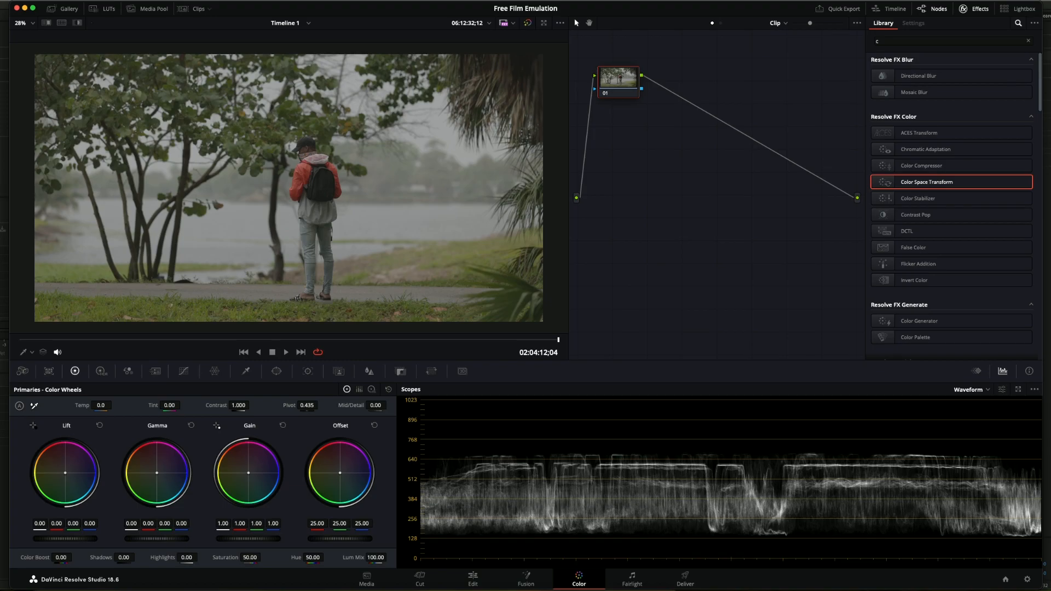
# Check the colour management page of the project settings and leave it without making changes
pyautogui.hotkey('shift', '9')
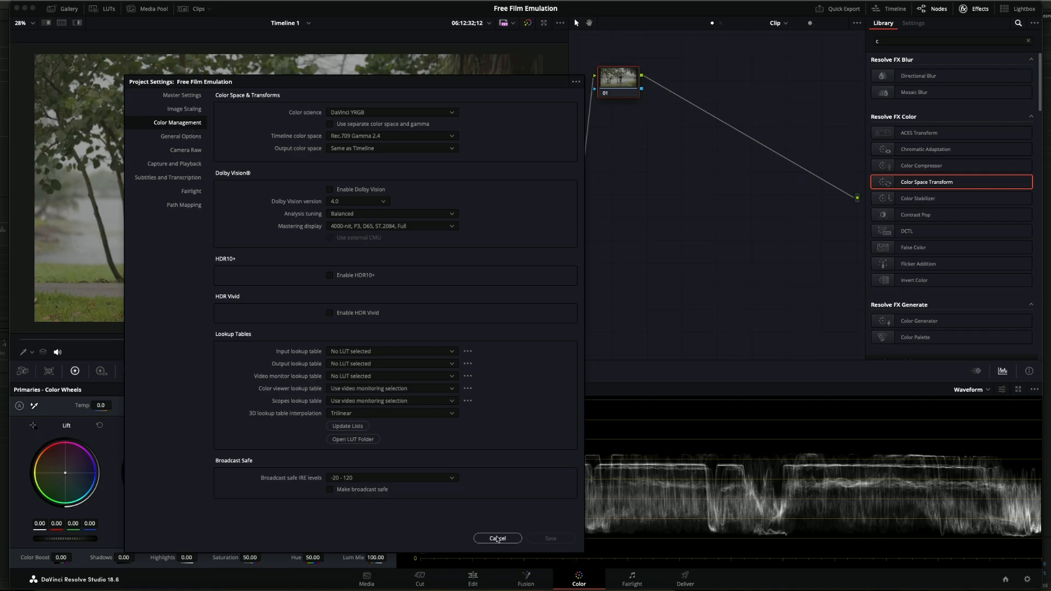
pyautogui.click(497, 538)
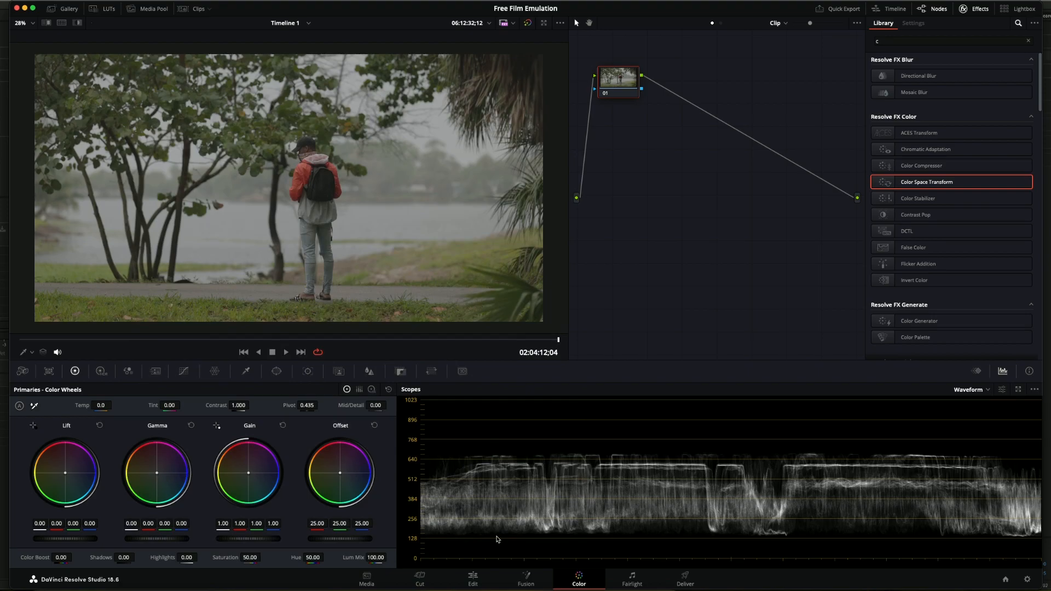
# Add two serial nodes after node 01 and apply the Color Space Transform effect to nodes 01 and 02
pyautogui.hotkey('alt', 's')
pyautogui.hotkey('alt', 's')
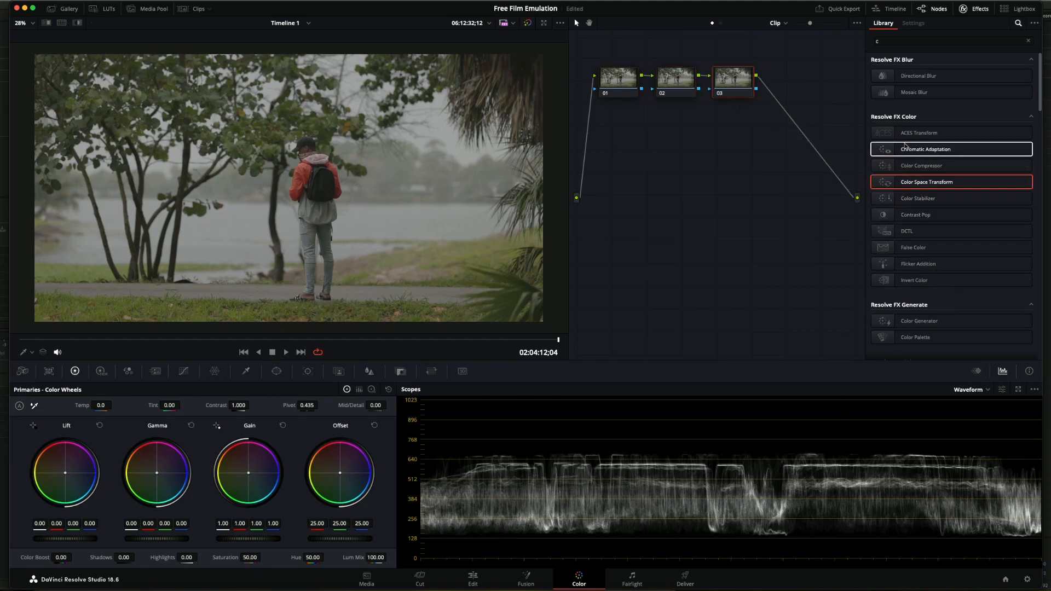
pyautogui.click(895, 44)
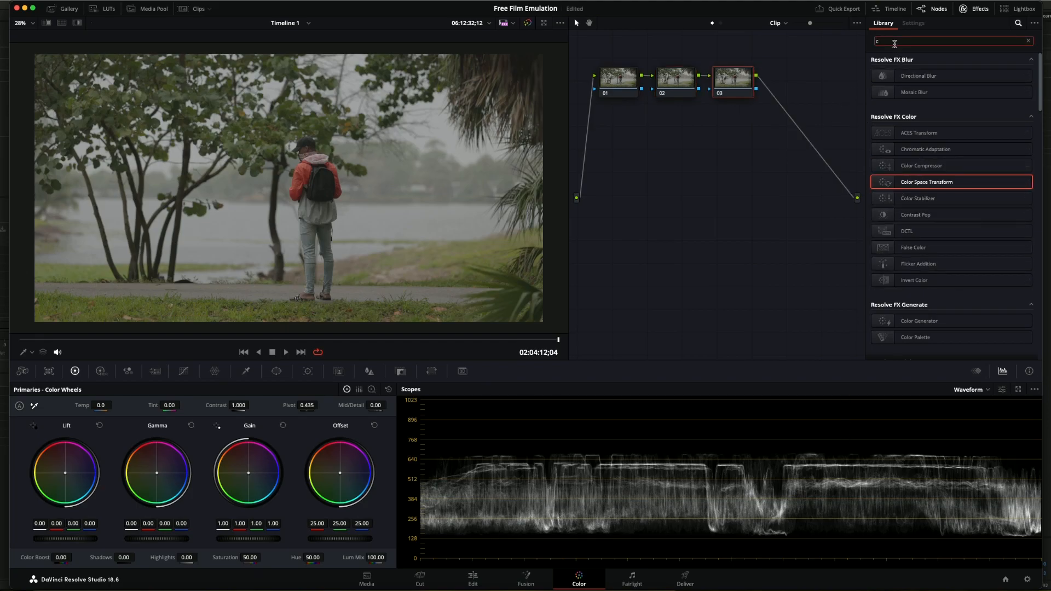
pyautogui.moveTo(920, 182); pyautogui.dragTo(620, 80)
pyautogui.moveTo(918, 184); pyautogui.dragTo(662, 82)
# Set node 01's Color Space Transform input colour space to Canon Cinema Gamut and input gamma to Canon Log 3
pyautogui.click(619, 80)
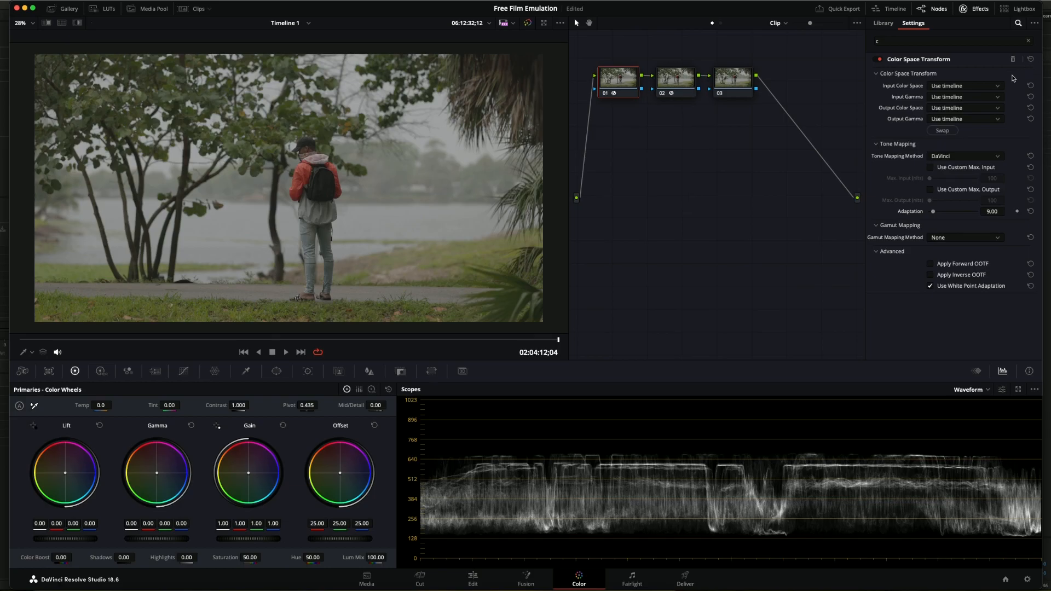
pyautogui.click(986, 87)
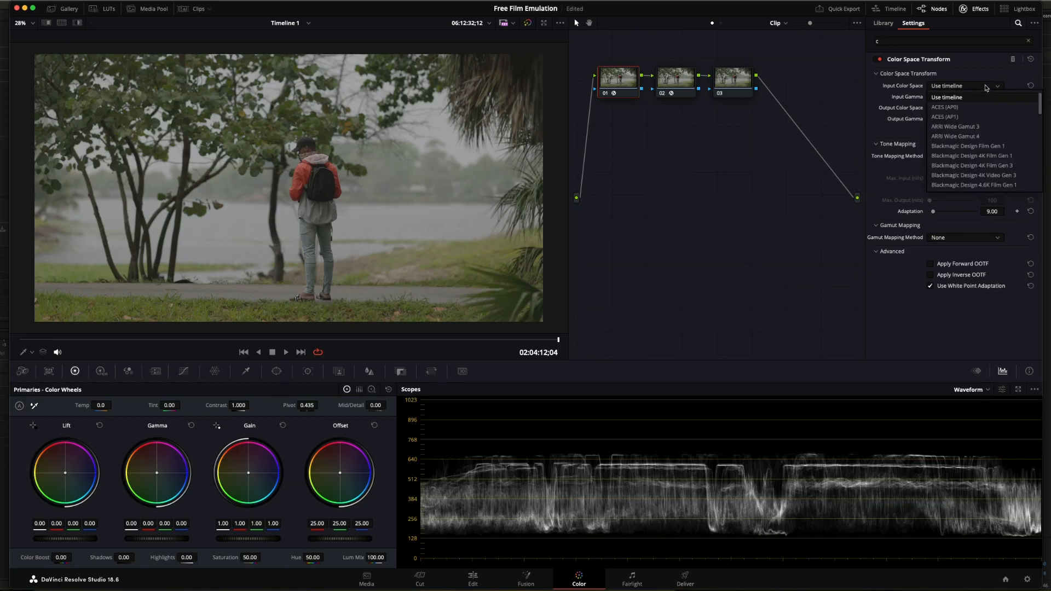
pyautogui.scroll(-3, 983, 144)
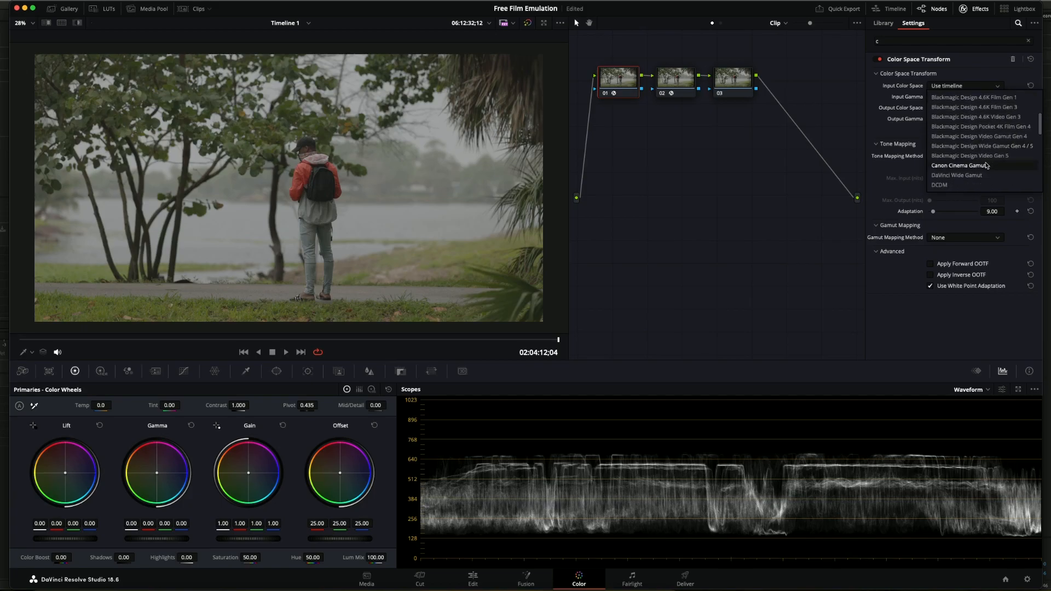
pyautogui.click(980, 175)
pyautogui.click(955, 97)
pyautogui.scroll(-3, 951, 162)
pyautogui.scroll(-3, 950, 162)
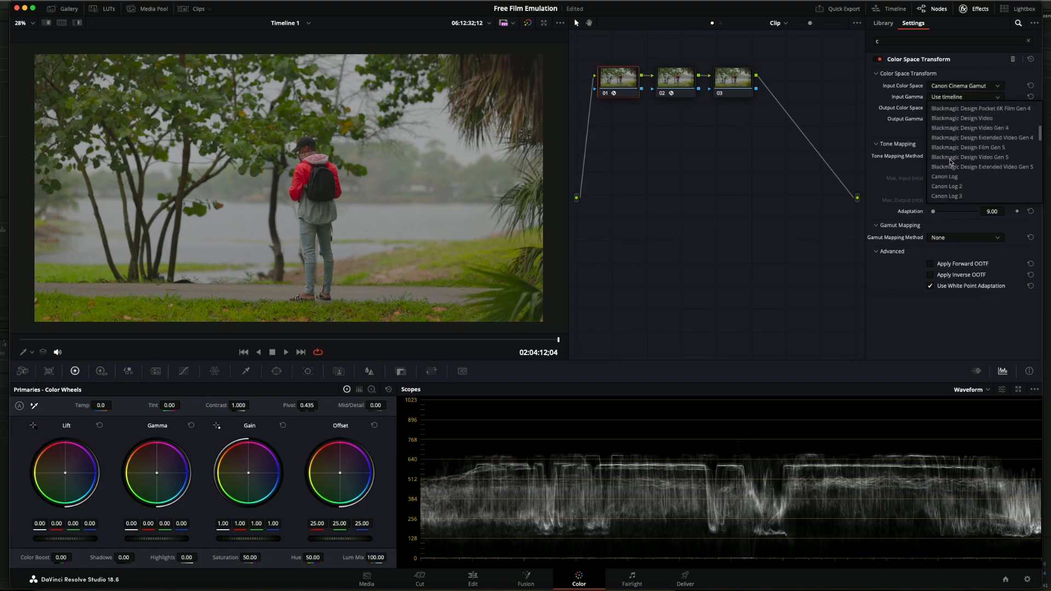
pyautogui.click(964, 187)
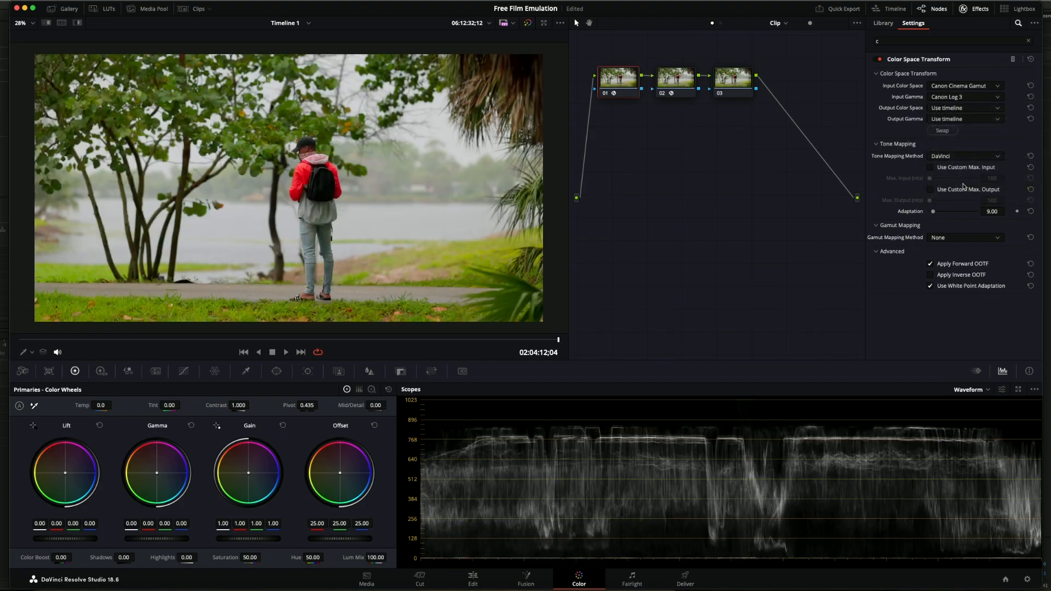
# Set node 01's output colour space to Rec.709 and its output gamma to Gamma 2.4
pyautogui.click(972, 108)
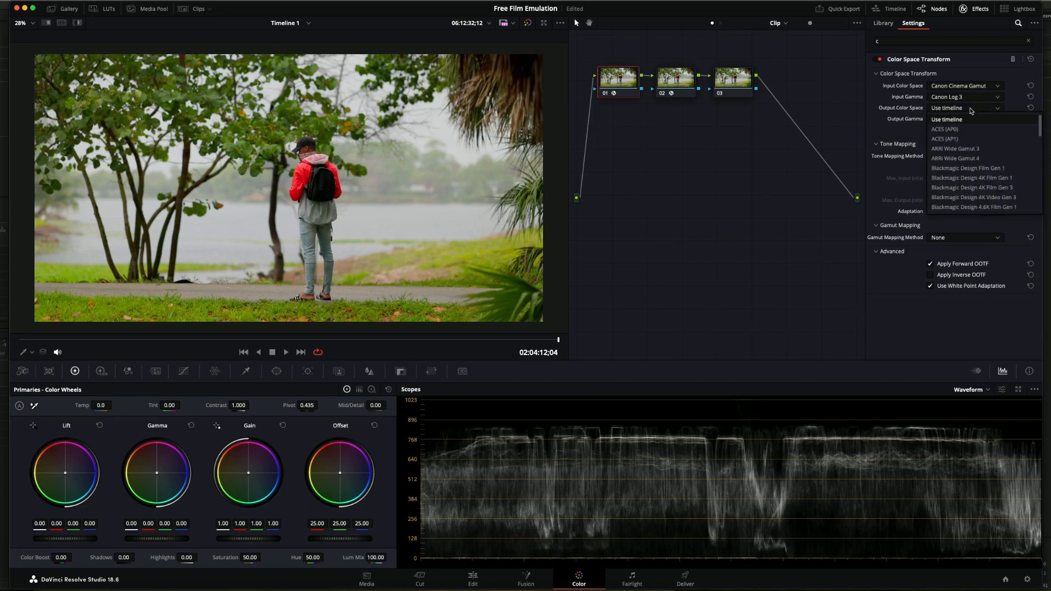
pyautogui.scroll(-3, 986, 167)
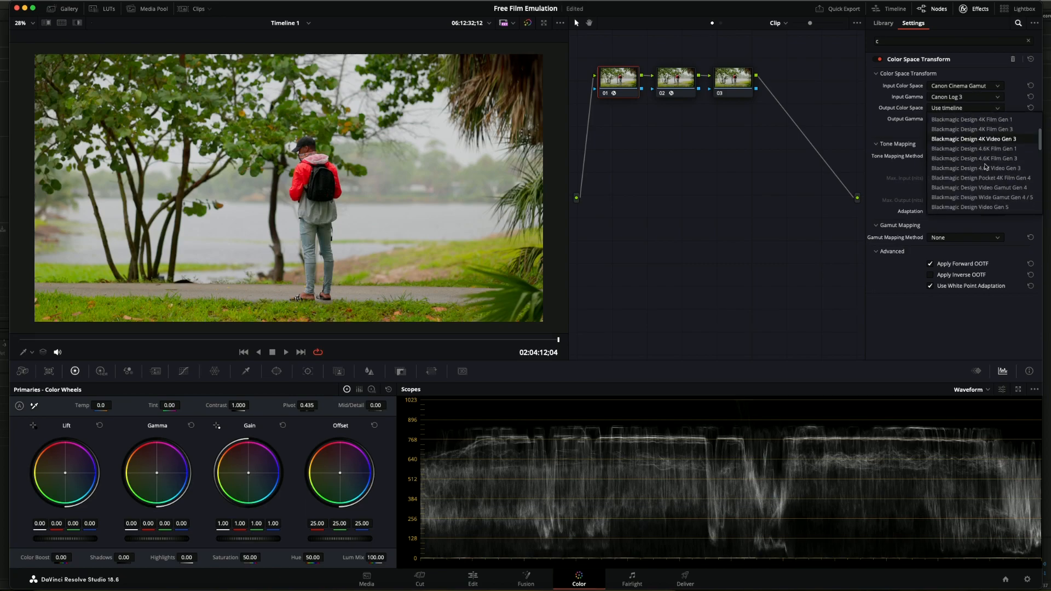
pyautogui.scroll(-6, 985, 167)
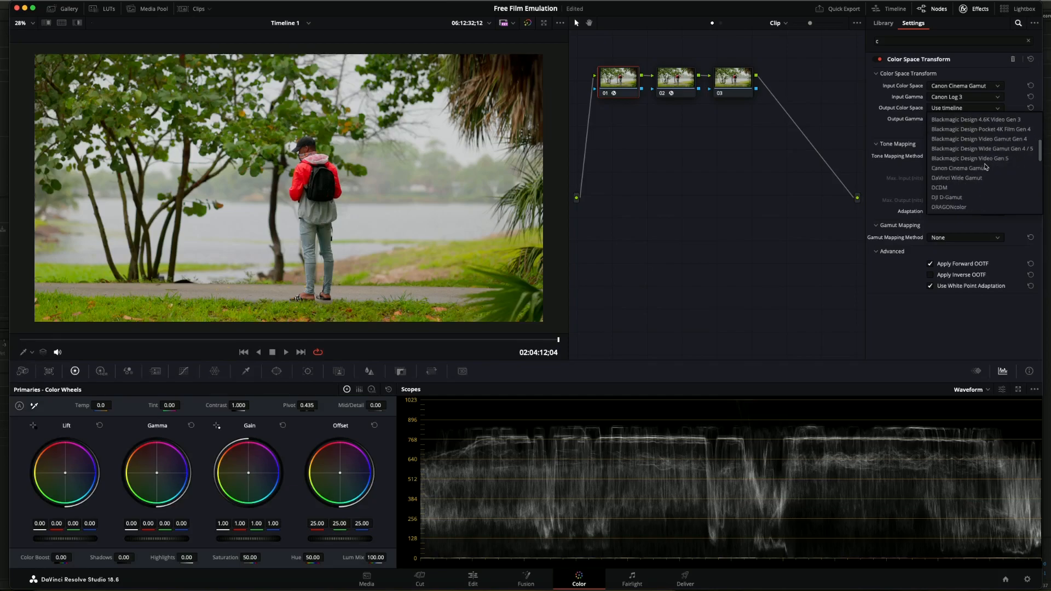
pyautogui.scroll(-3, 985, 167)
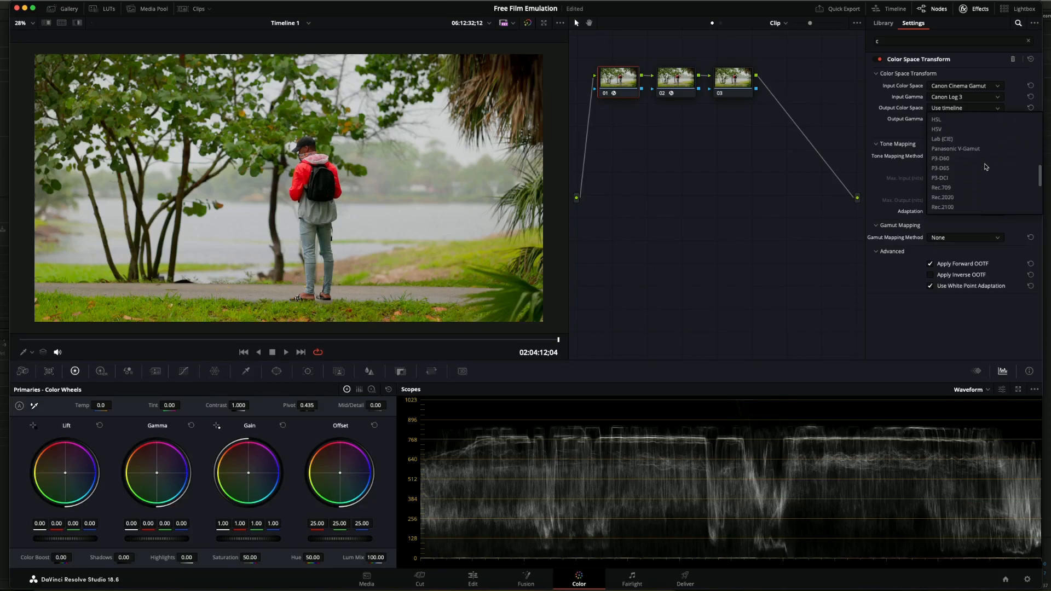
pyautogui.click(955, 187)
pyautogui.click(964, 119)
pyautogui.scroll(-3, 961, 183)
pyautogui.scroll(-5, 960, 183)
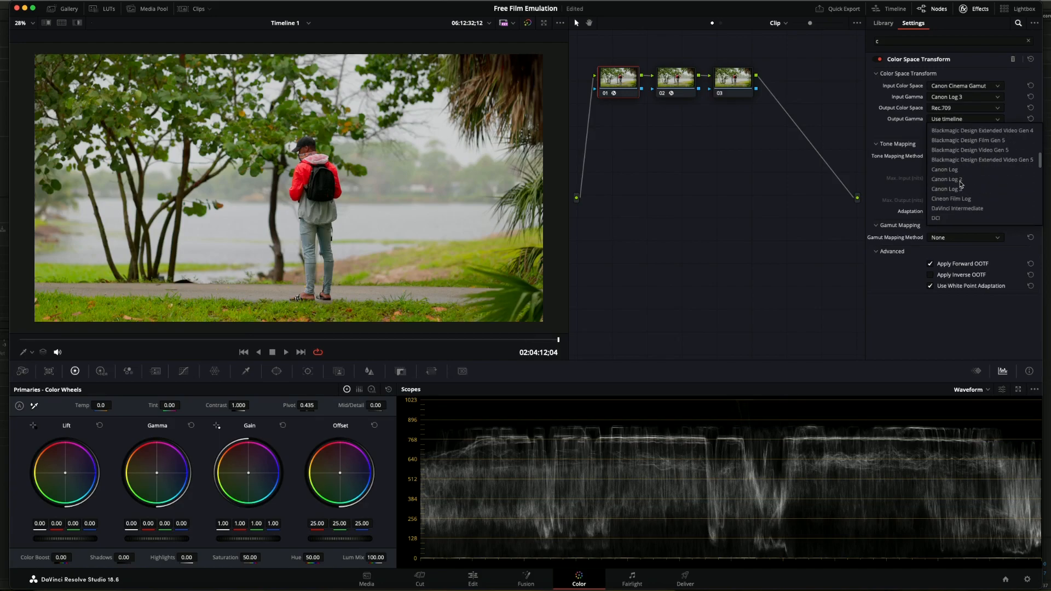
pyautogui.click(952, 181)
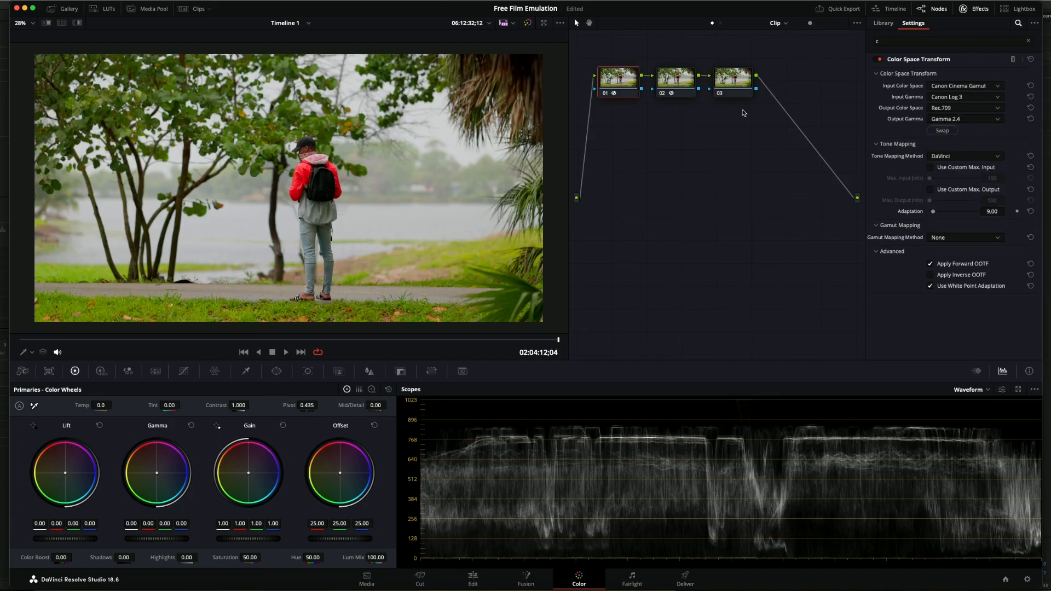
# Set the output gamma of node 02's Color Space Transform to Cineon Film Log
pyautogui.click(682, 80)
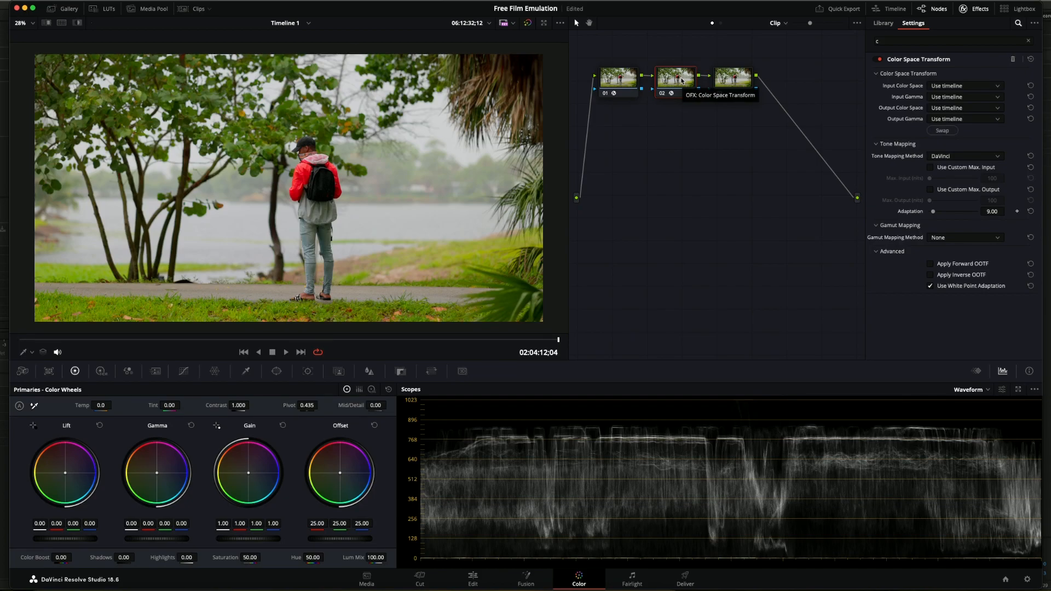
pyautogui.click(982, 119)
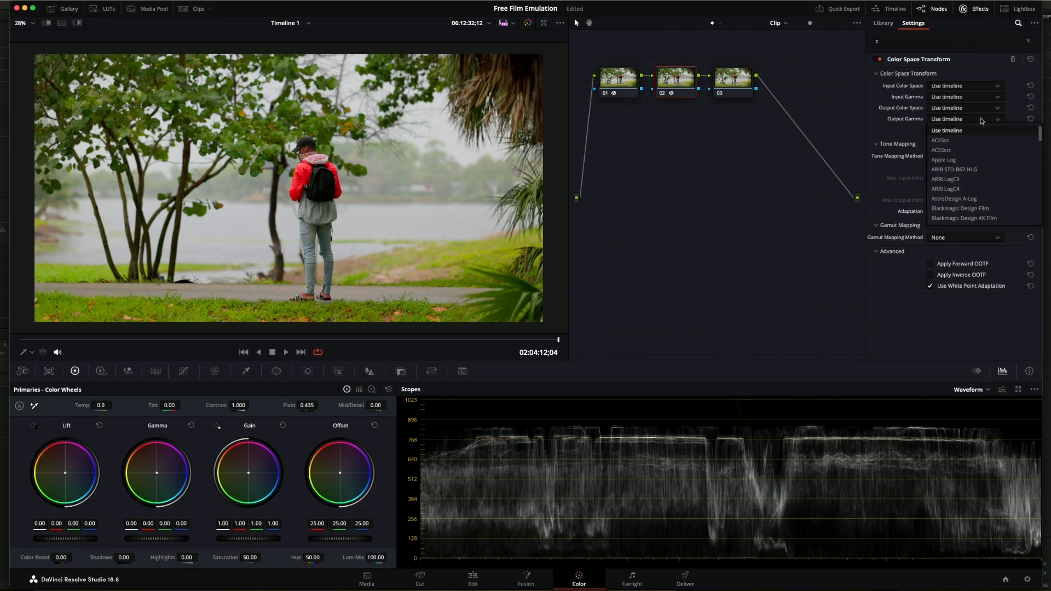
pyautogui.scroll(-2, 982, 192)
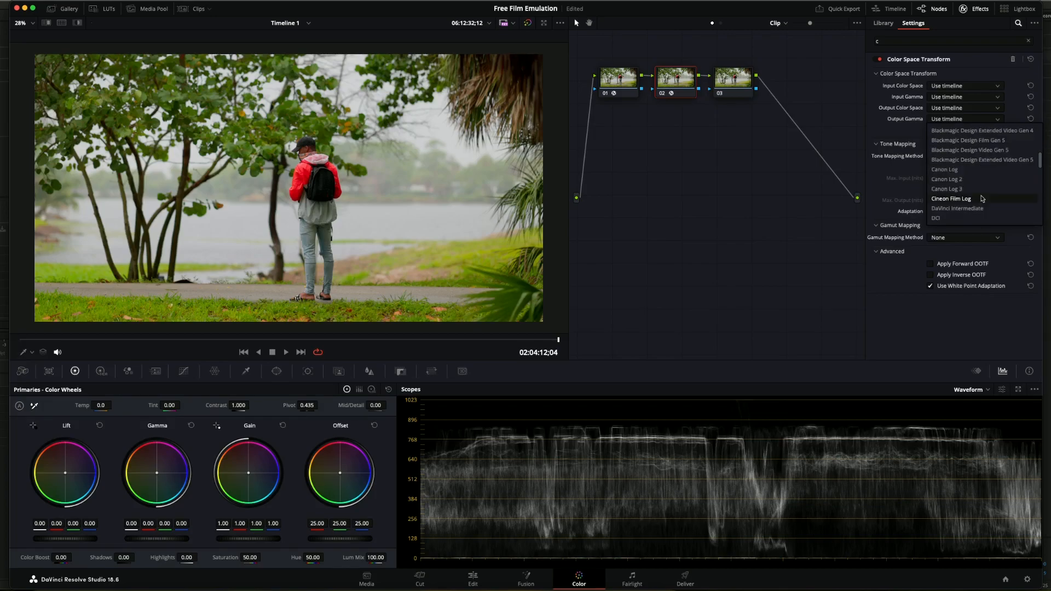
pyautogui.click(982, 199)
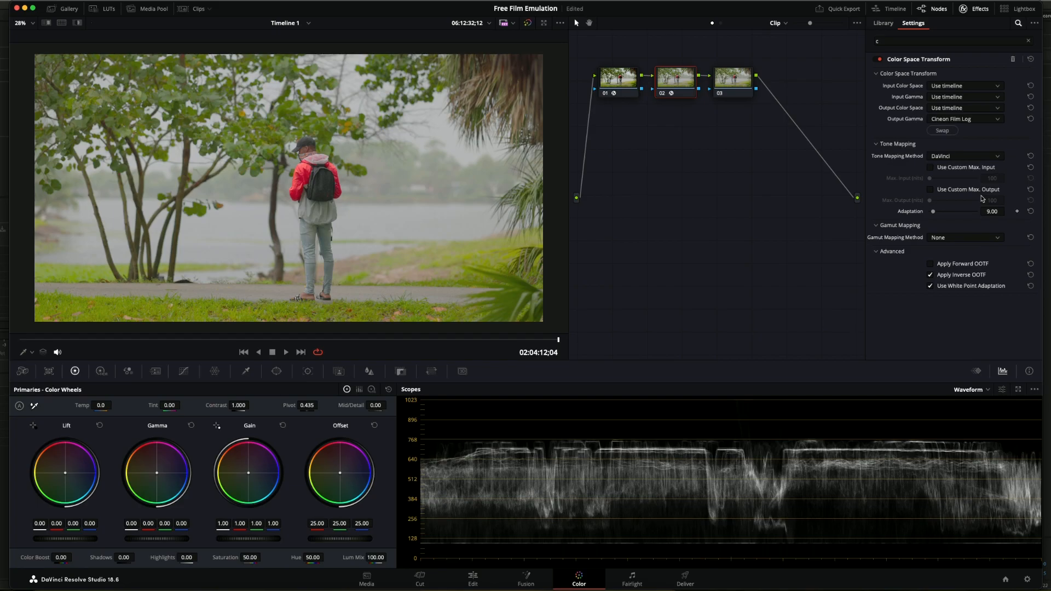
# Label node 01 as CST and node 02 as CINEON
pyautogui.rightClick(614, 87)
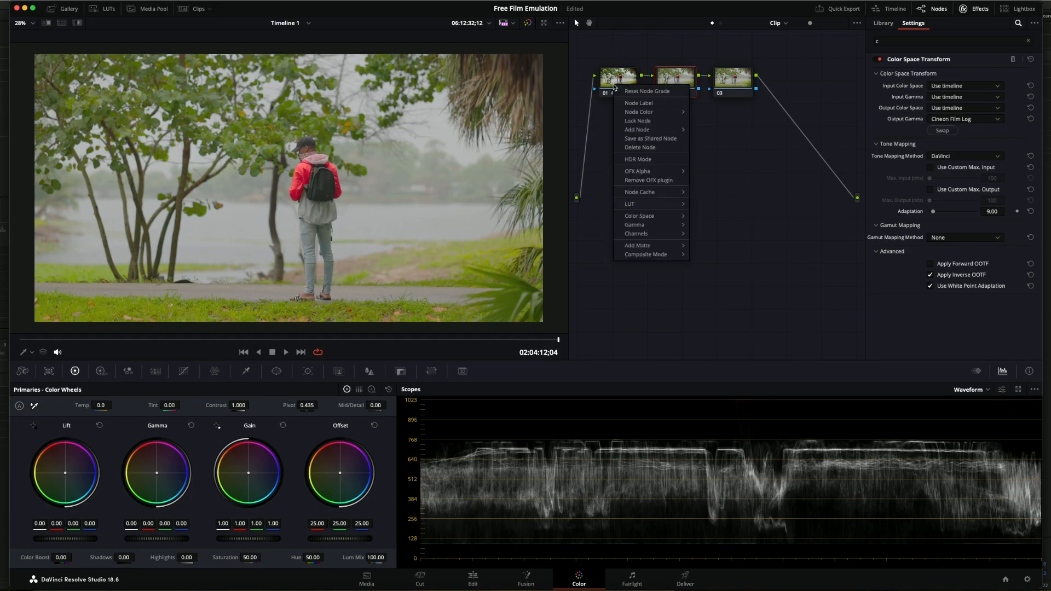
pyautogui.click(664, 106)
pyautogui.write('CST')
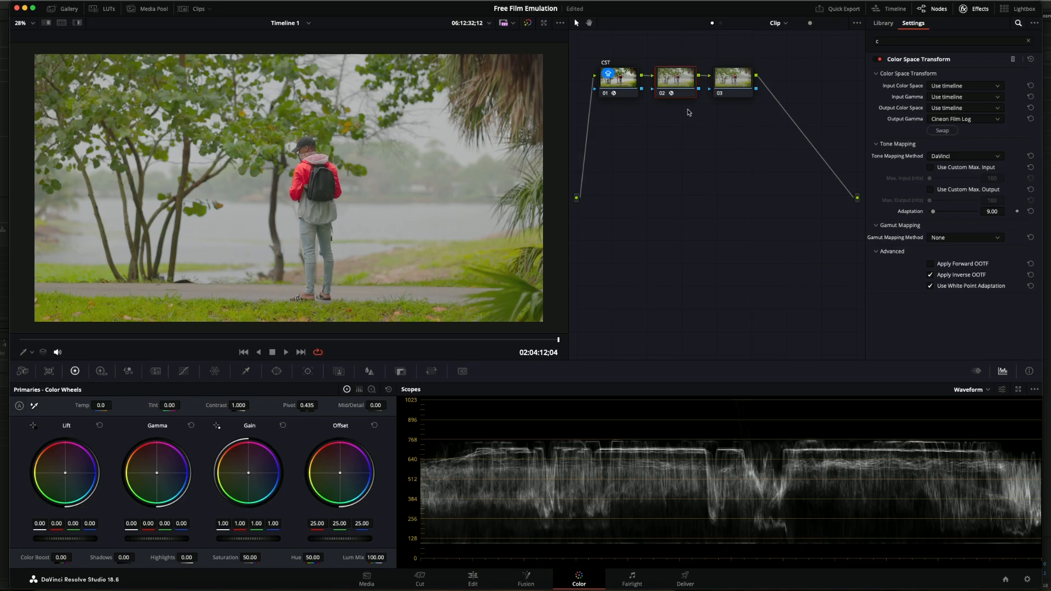
pyautogui.rightClick(679, 85)
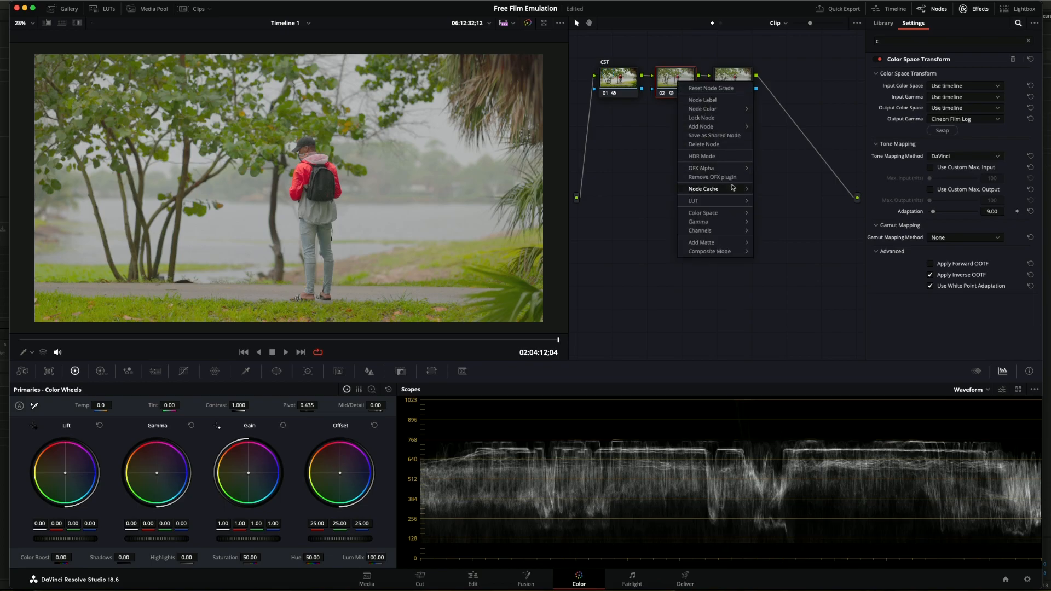
pyautogui.click(711, 99)
pyautogui.write('CINEON')
# Enable a custom maximum output on the CINEON node and set its gamut mapping method to Saturation Compression
pyautogui.click(730, 78)
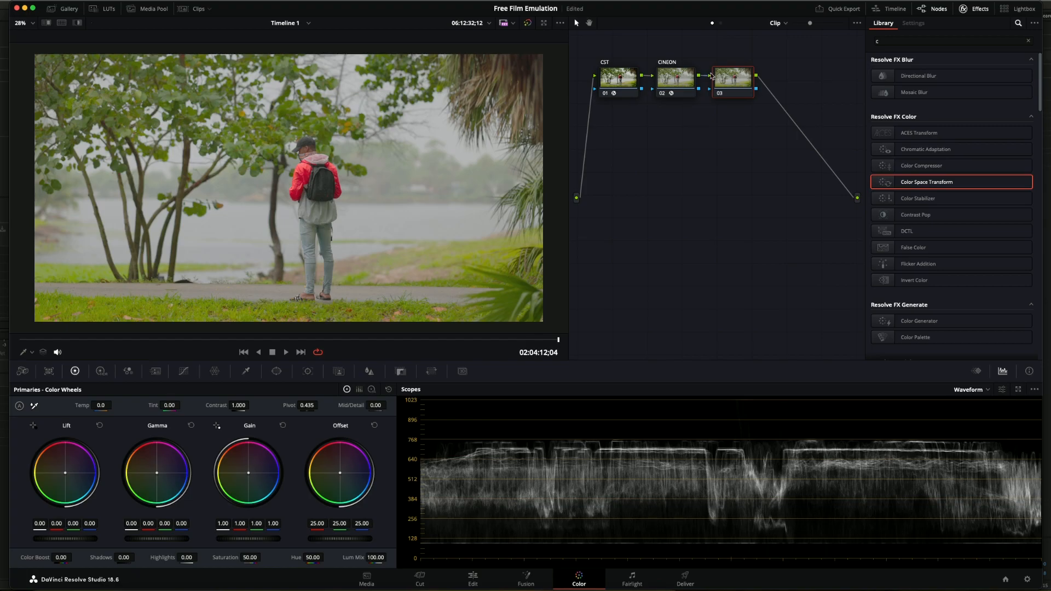
pyautogui.click(680, 79)
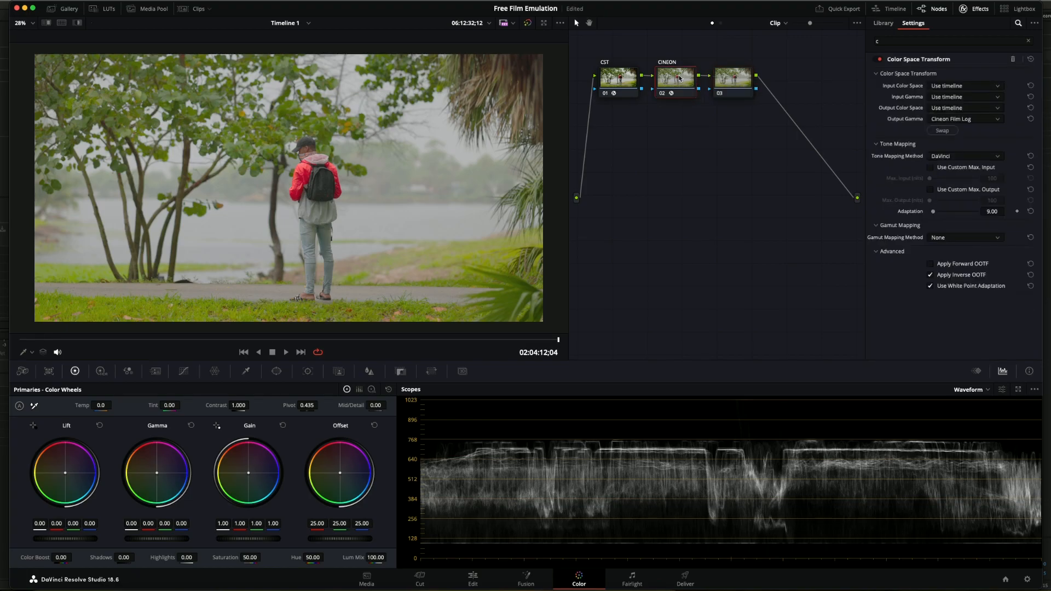
pyautogui.click(951, 193)
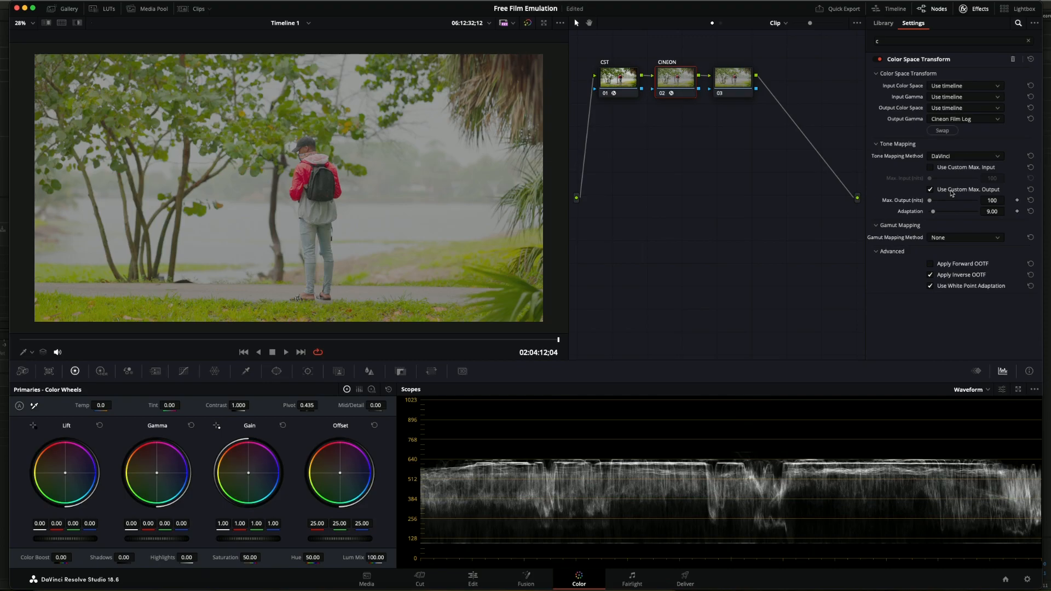
pyautogui.click(961, 239)
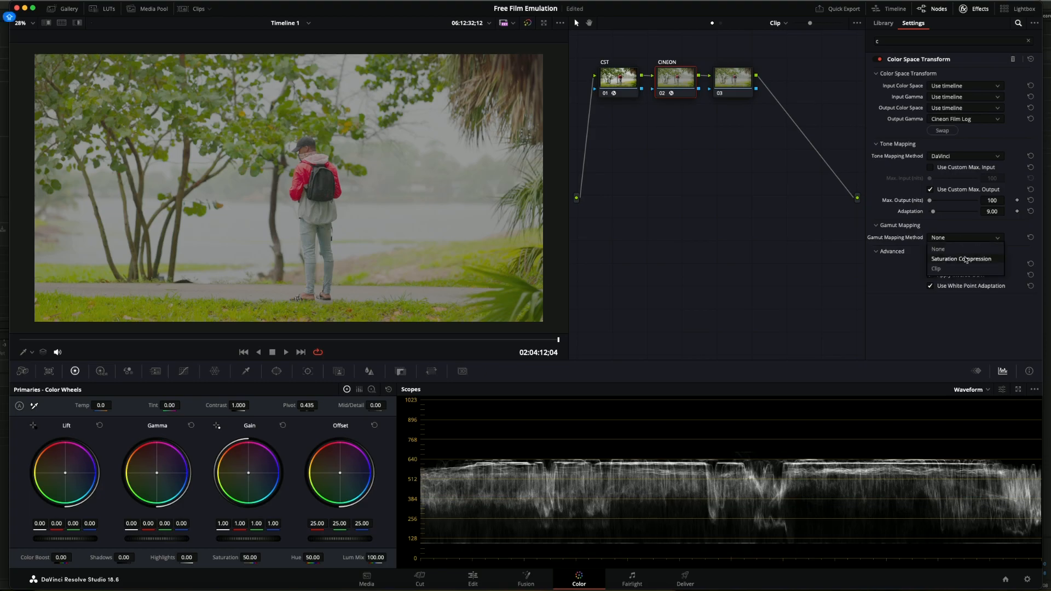
pyautogui.click(966, 259)
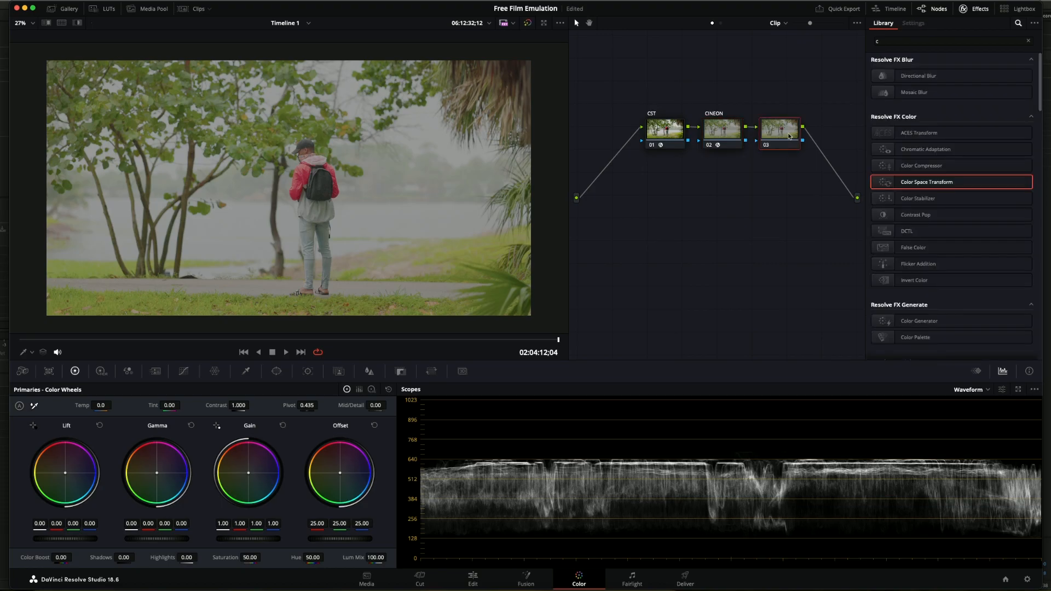
# Label node 03 as FILM
pyautogui.rightClick(788, 133)
pyautogui.click(816, 153)
pyautogui.write('FILM')
pyautogui.press('Return')
# Apply the "Rec709 Fu...513DI D55" LUT from the Film Looks collection to the FILM node
pyautogui.click(109, 9)
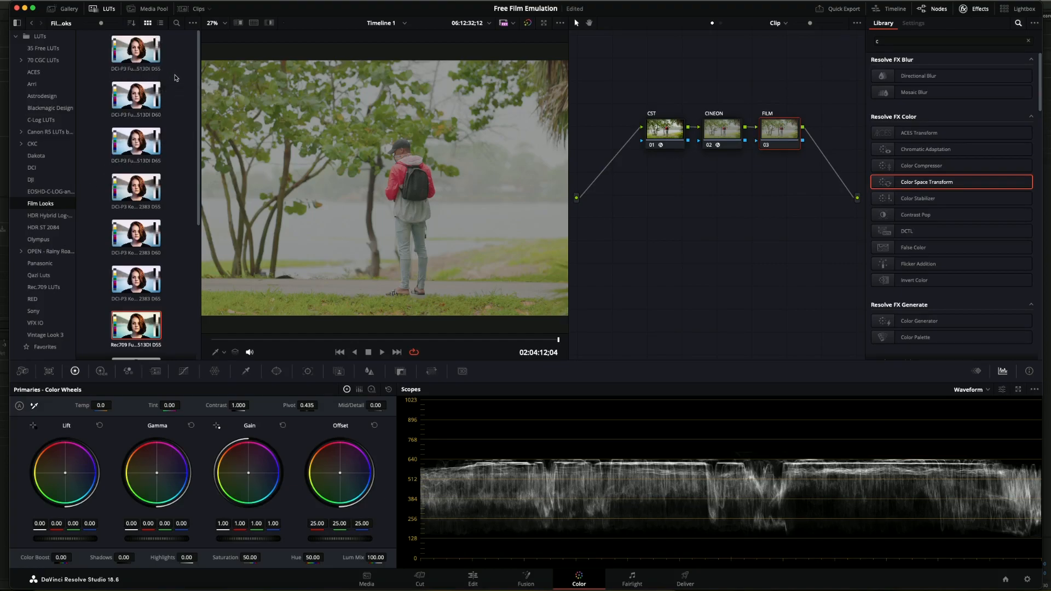
pyautogui.scroll(-3, 175, 77)
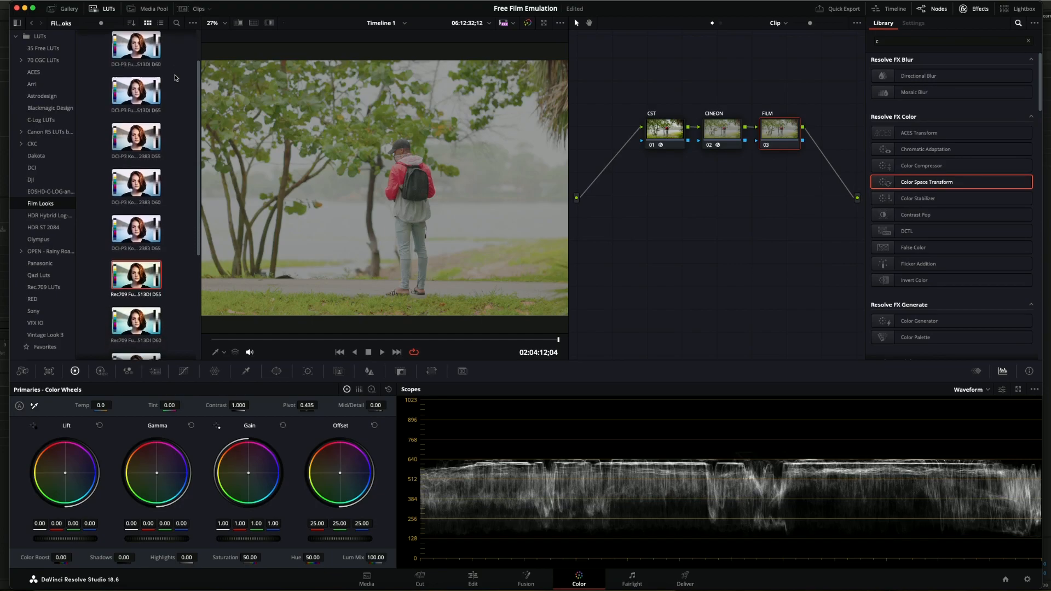
pyautogui.moveTo(136, 279)
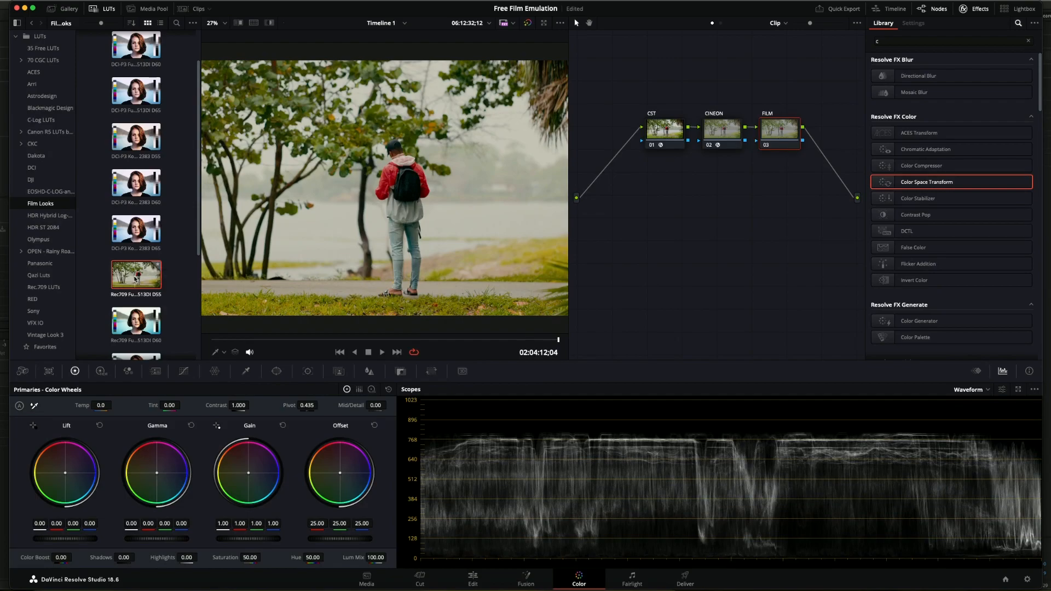
pyautogui.moveTo(136, 279); pyautogui.dragTo(800, 132)
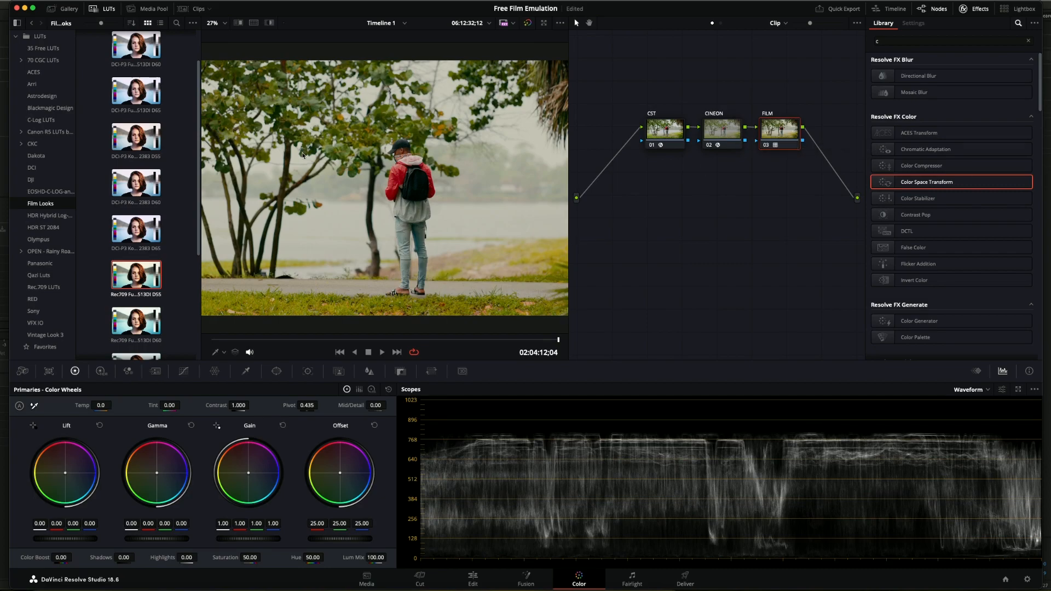
pyautogui.click(109, 10)
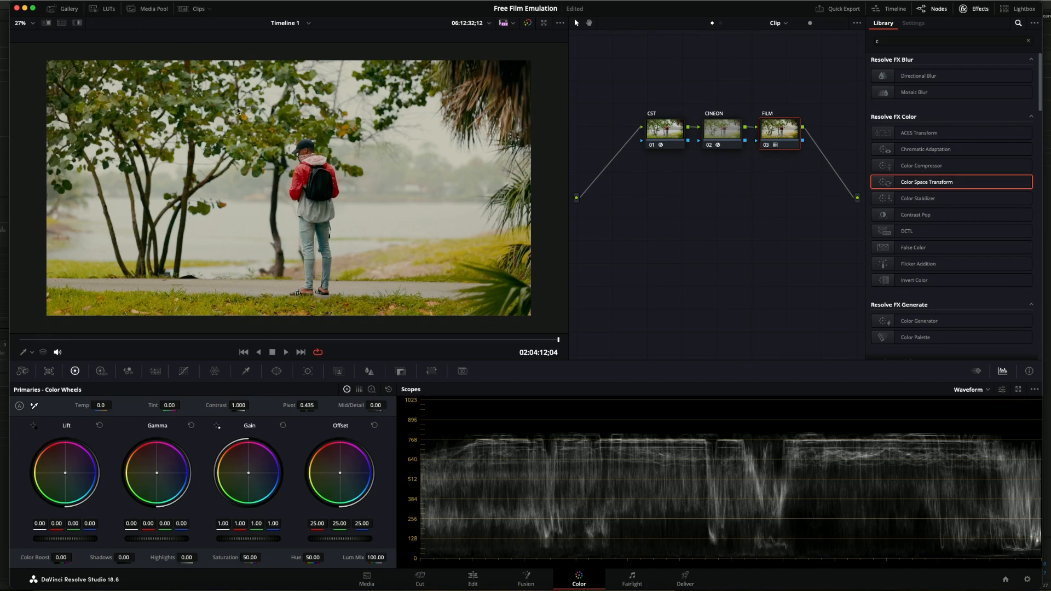
# Move the CST, CINEON and FILM nodes lower in the graph and add three serial nodes before CST in a row above them
pyautogui.moveTo(805, 180); pyautogui.dragTo(682, 279)
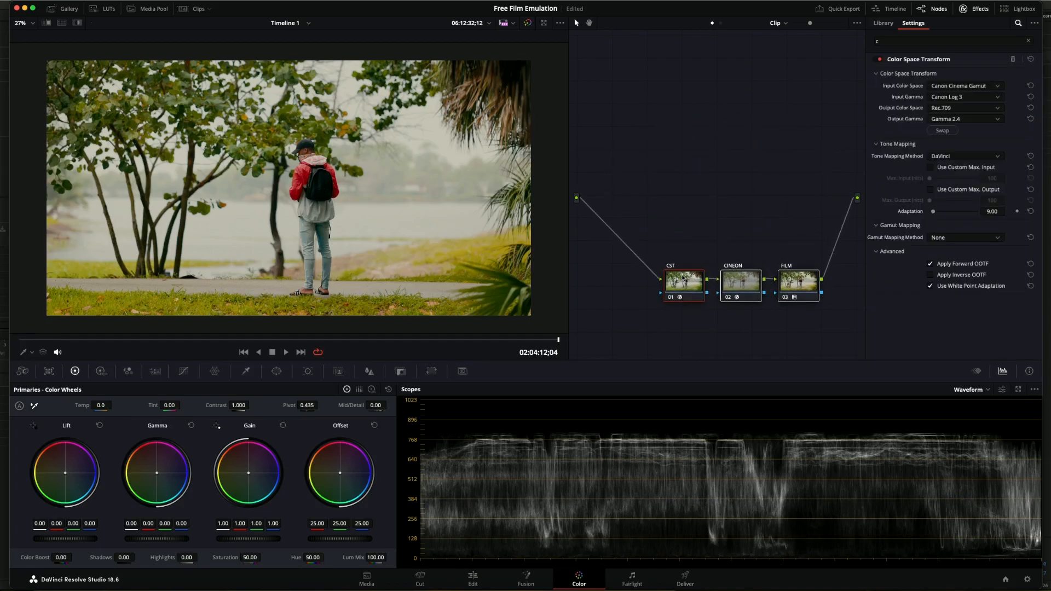
pyautogui.click(682, 248)
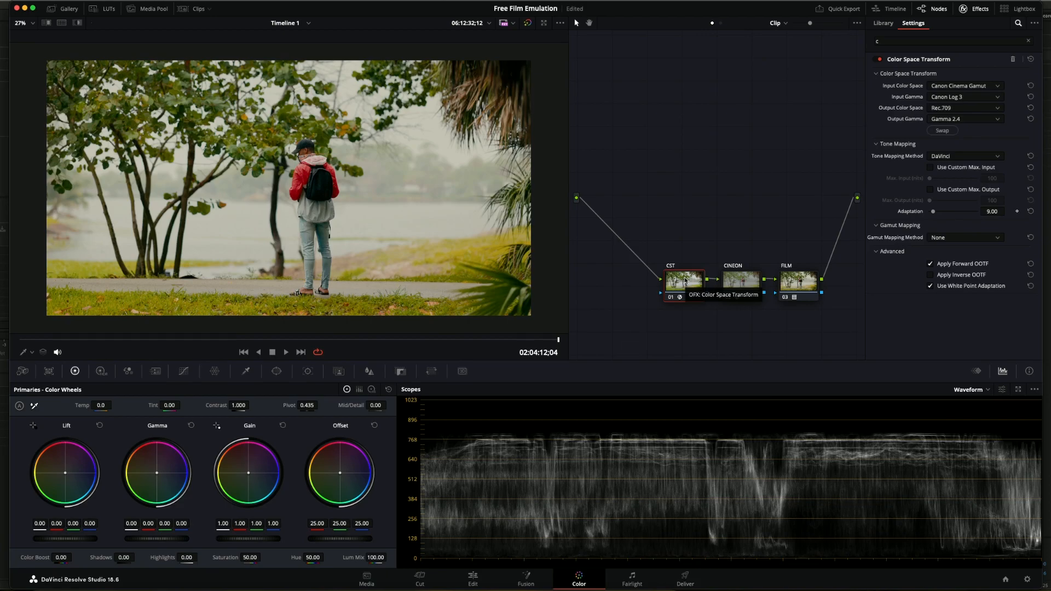
pyautogui.hotkey('shift', 's')
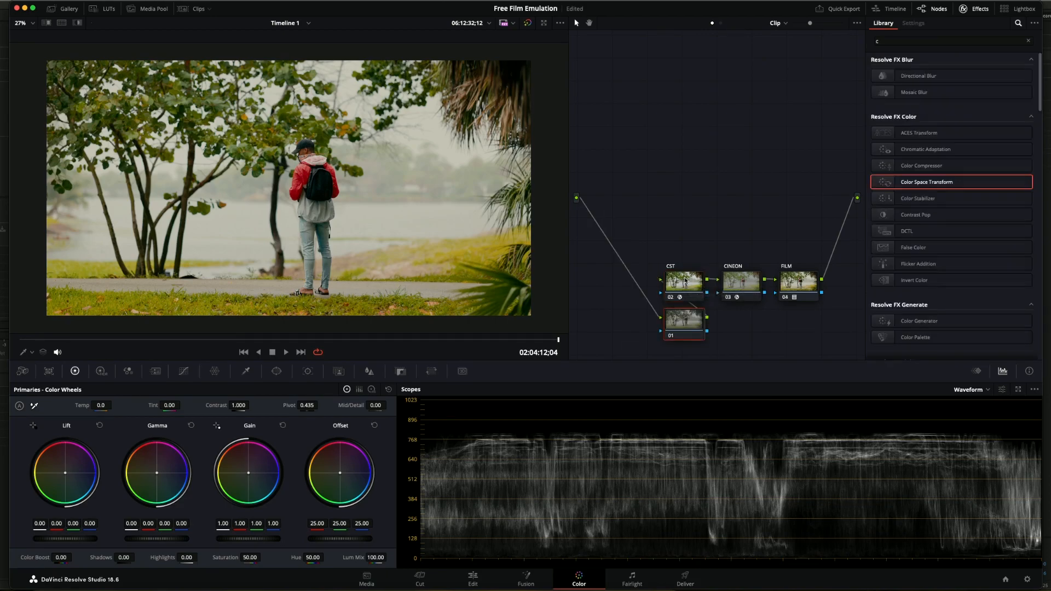
pyautogui.moveTo(675, 330); pyautogui.dragTo(632, 81)
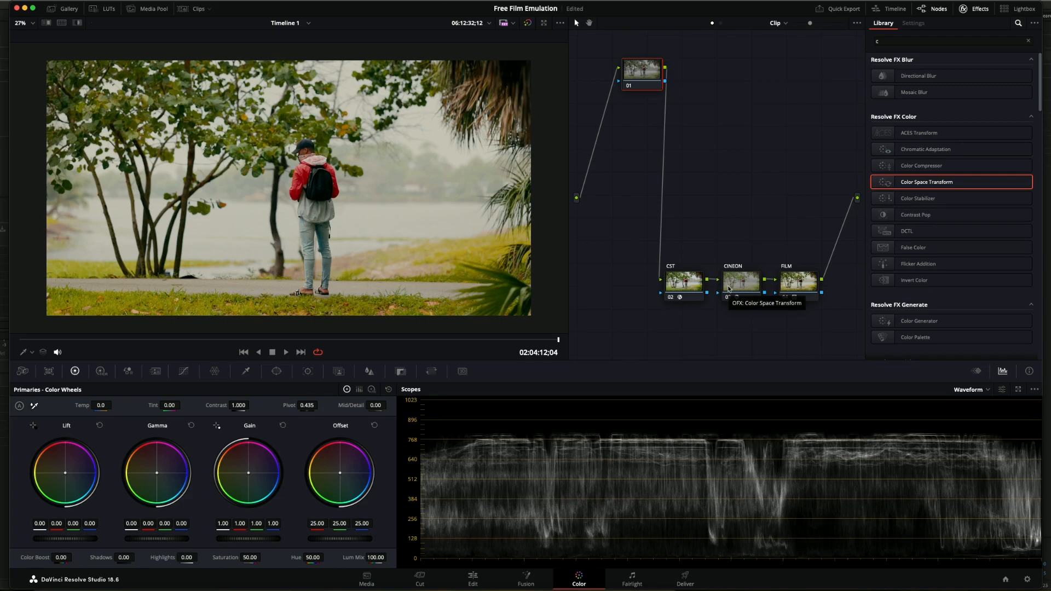
pyautogui.hotkey('alt', 's')
pyautogui.hotkey('alt', 's')
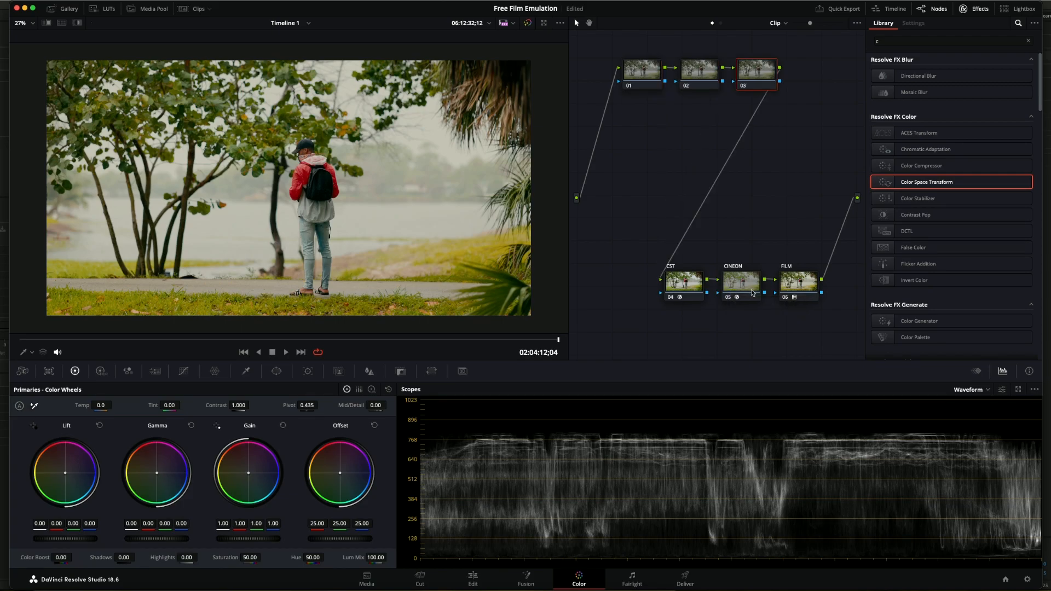